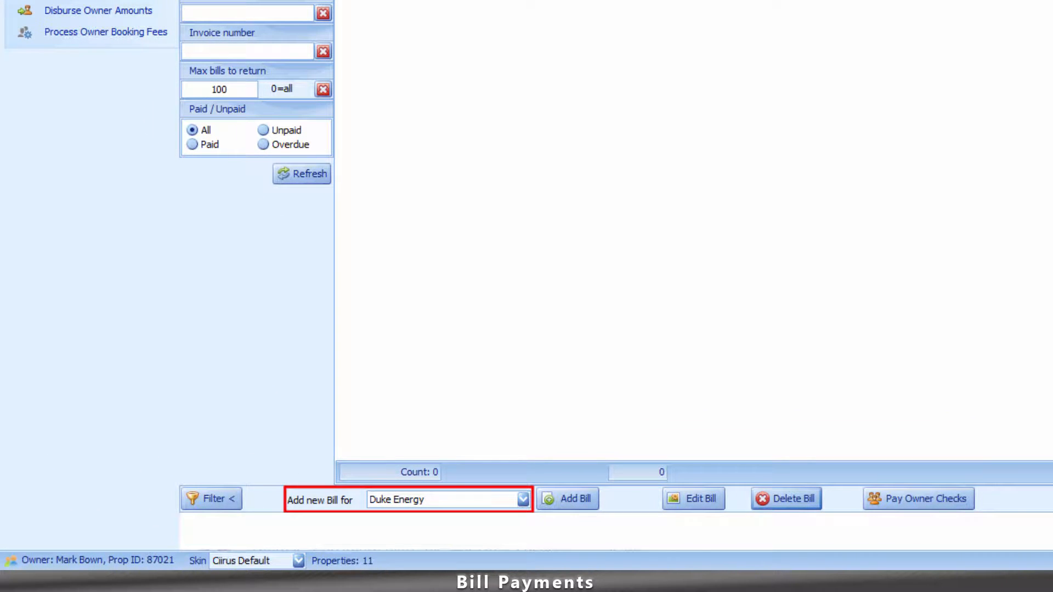
Add a new Duke Energy bill dated 2/9/2016, then go to Owners & Homes.
click(523, 499)
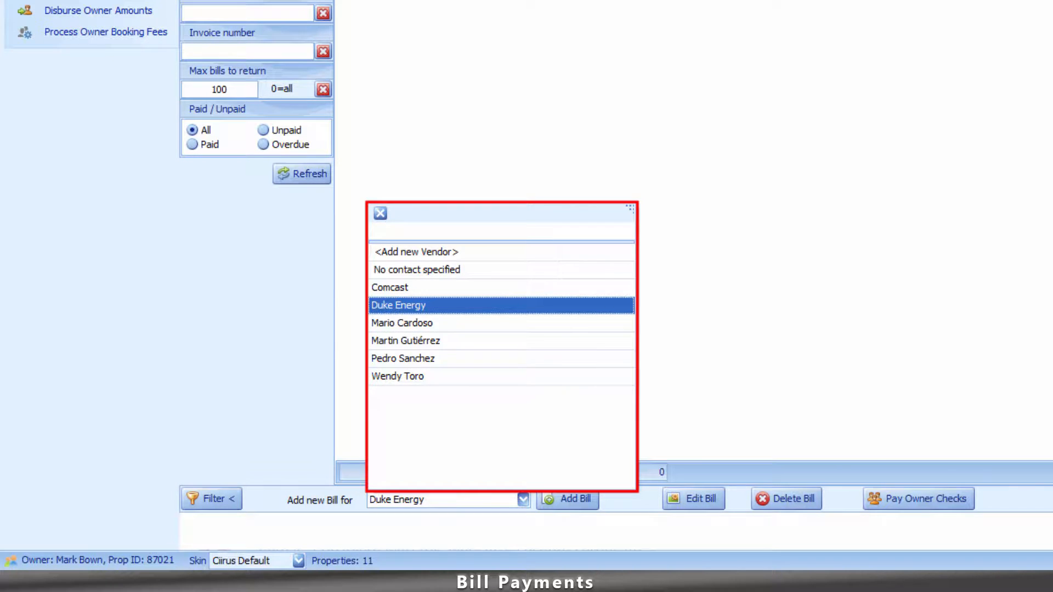
click(398, 305)
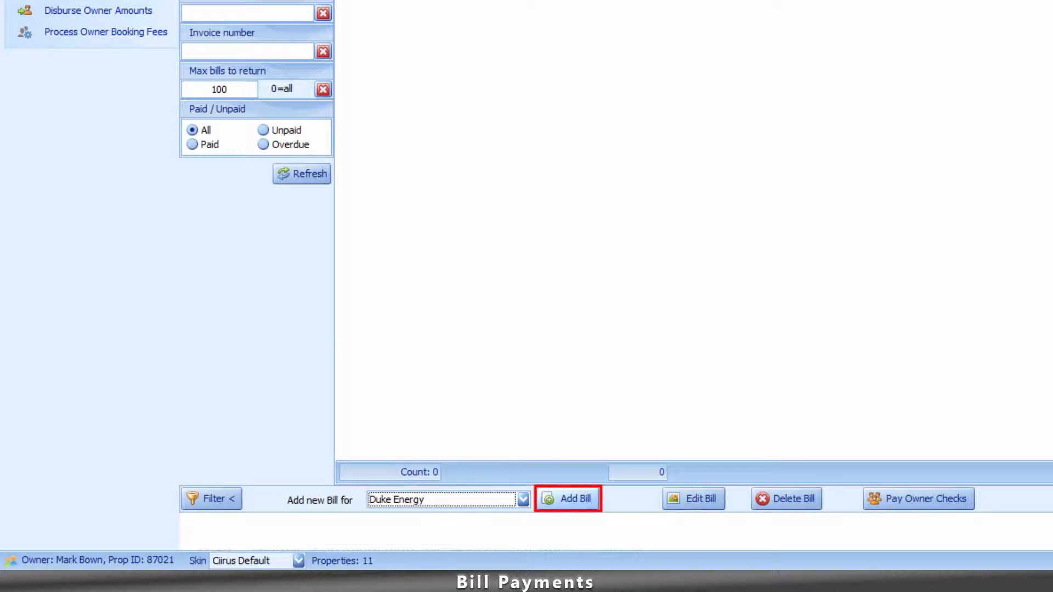
click(568, 499)
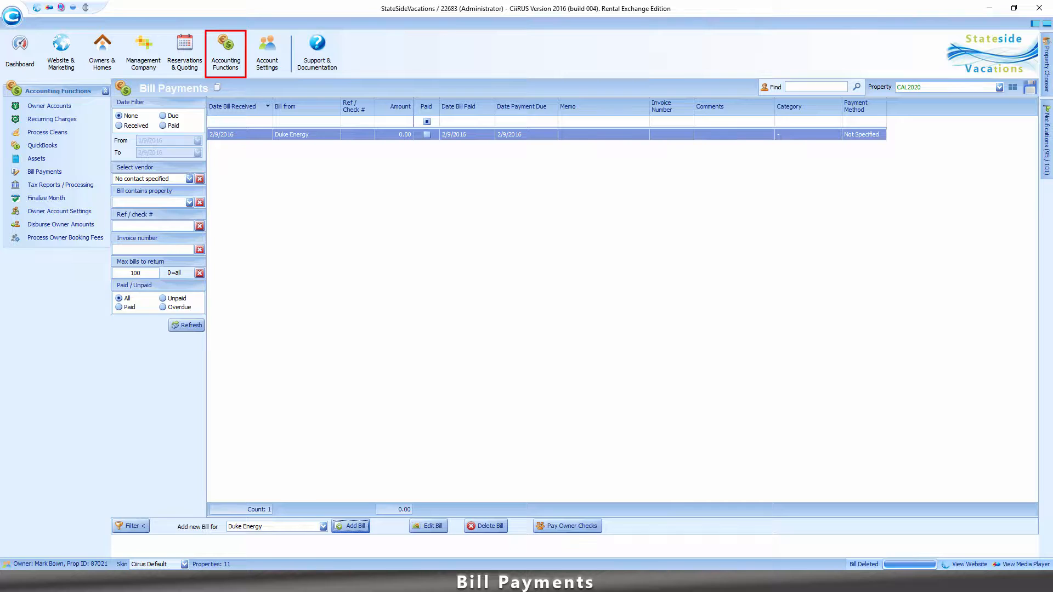
click(102, 53)
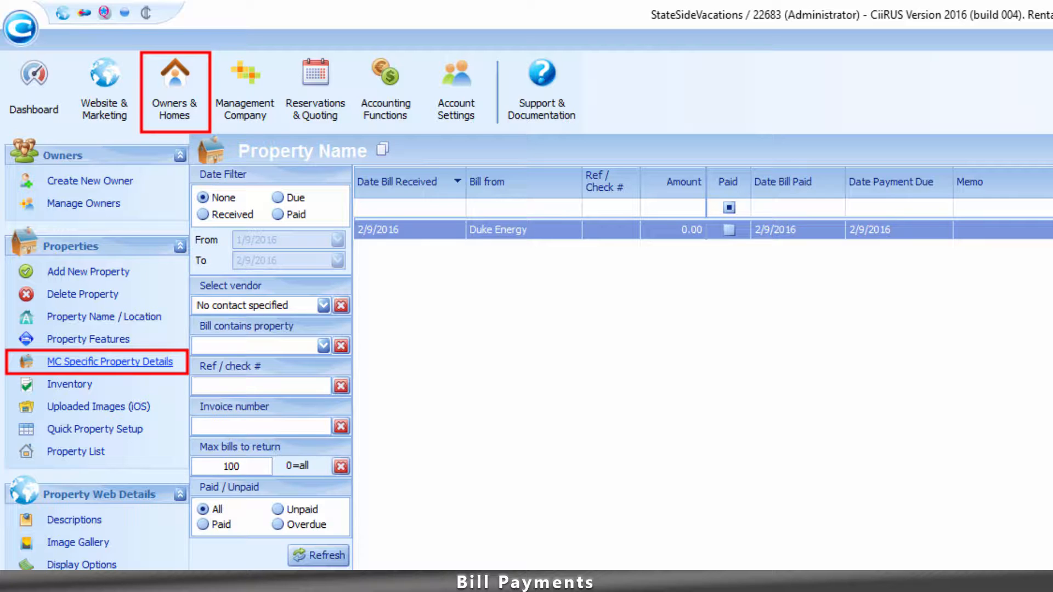
Check CAL2020's electricity account in MC Specific Property Details, then return to Bill Payments.
click(110, 362)
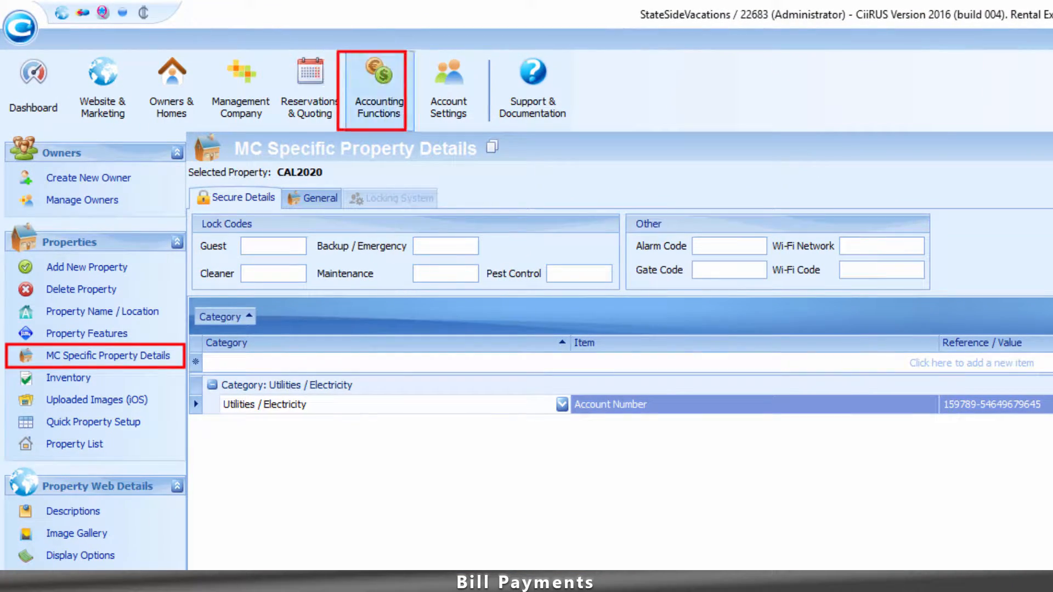
click(379, 91)
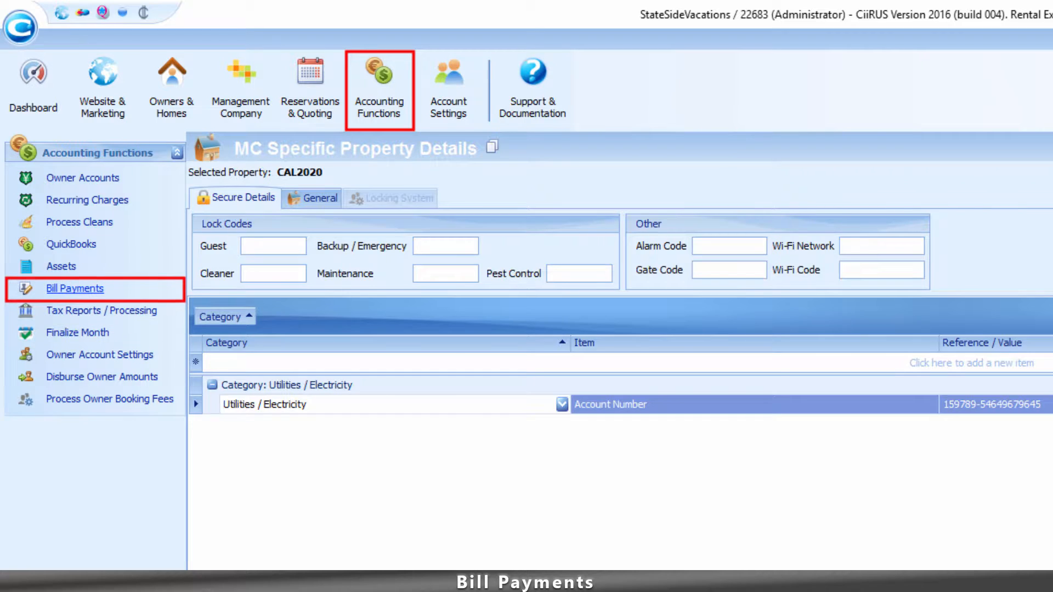
click(75, 288)
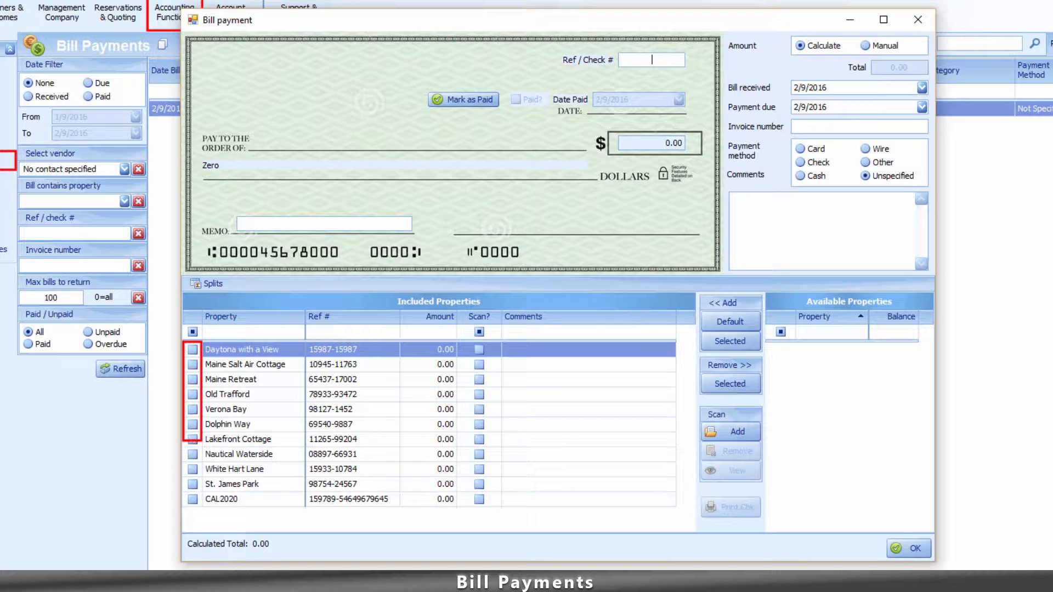
Include Daytona with a View in the bill split with a 50.00 share.
click(192, 349)
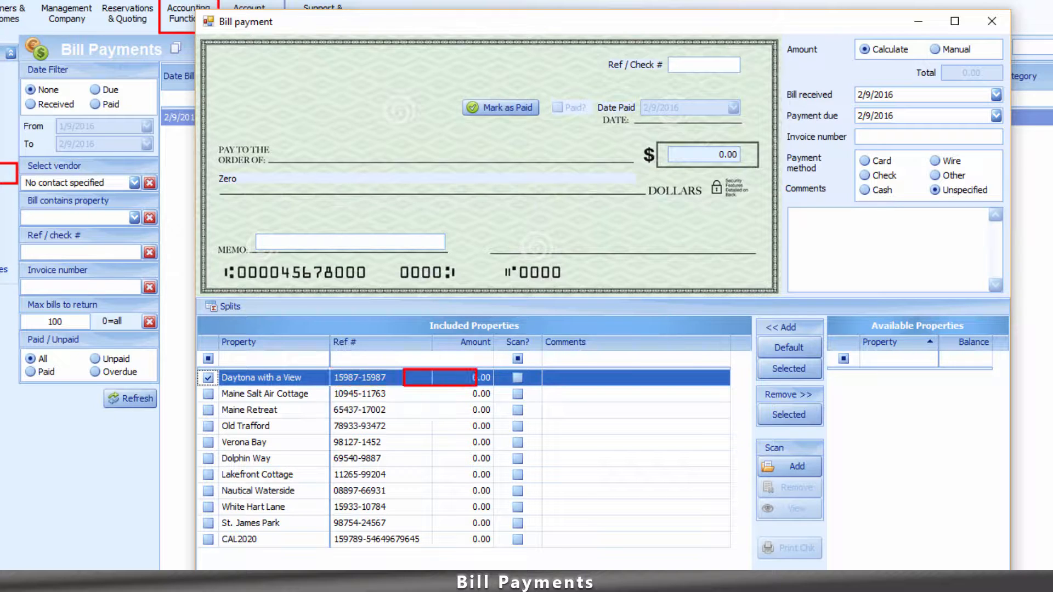
click(475, 378)
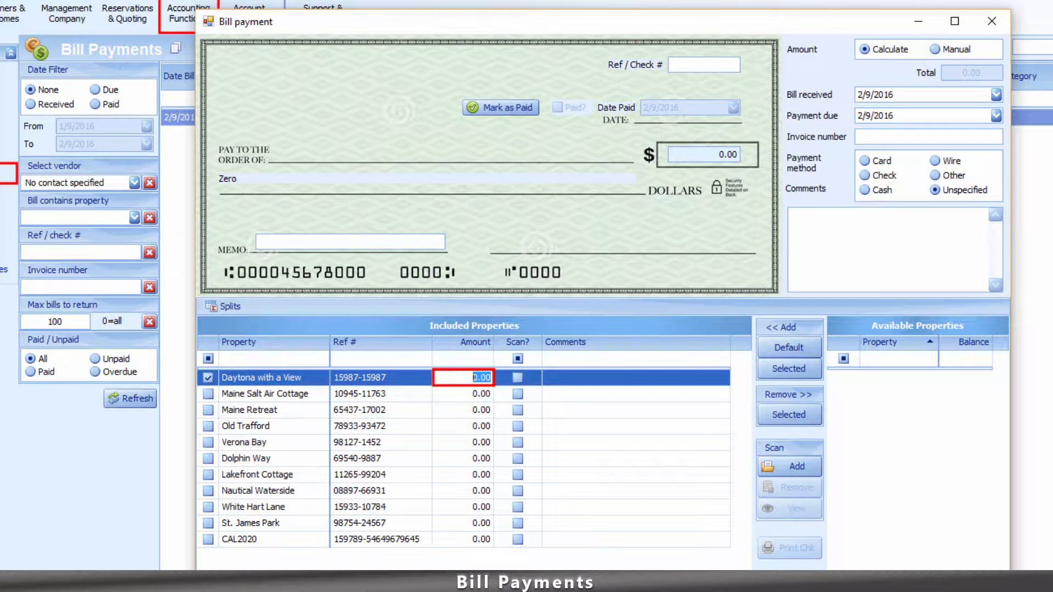
text(50.00)
key(Tab)
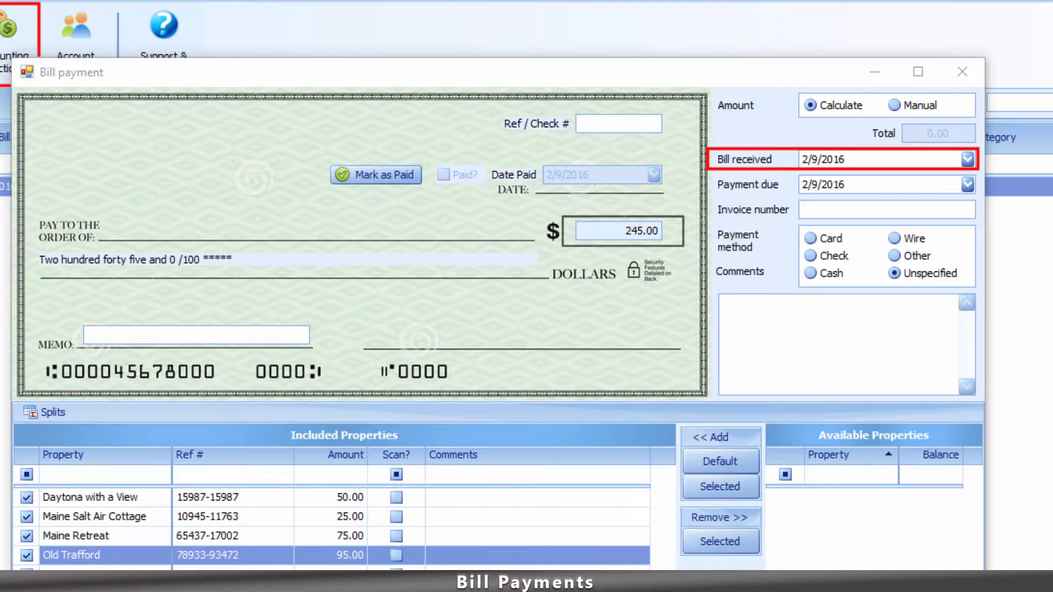
Set bill received to 2/1/2016, due date 2/9/2016, and invoice 'Janaury 2016 Electric Service'.
click(968, 160)
click(862, 256)
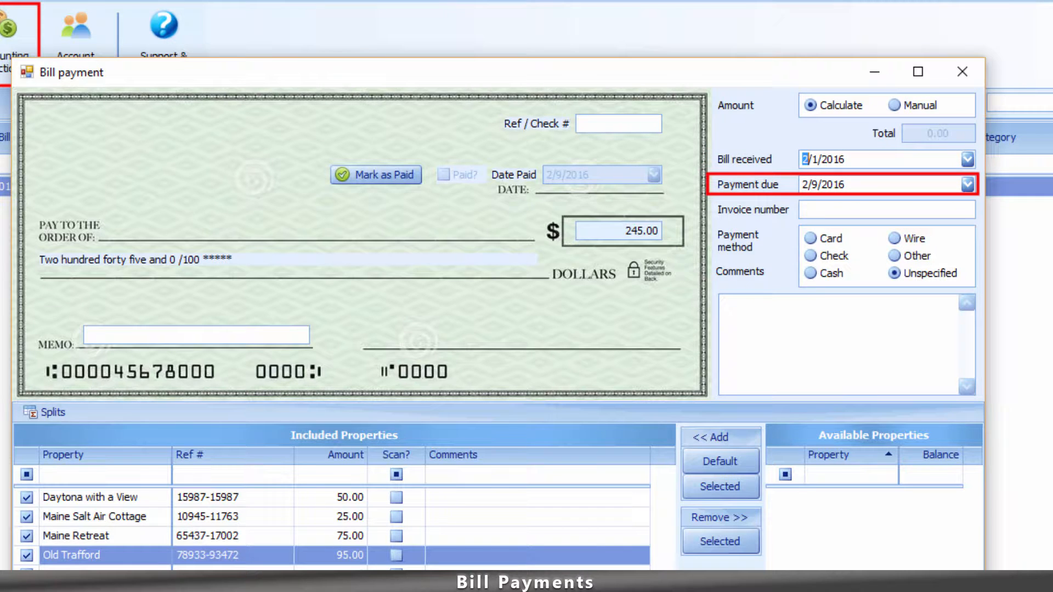
click(967, 185)
click(891, 299)
click(822, 210)
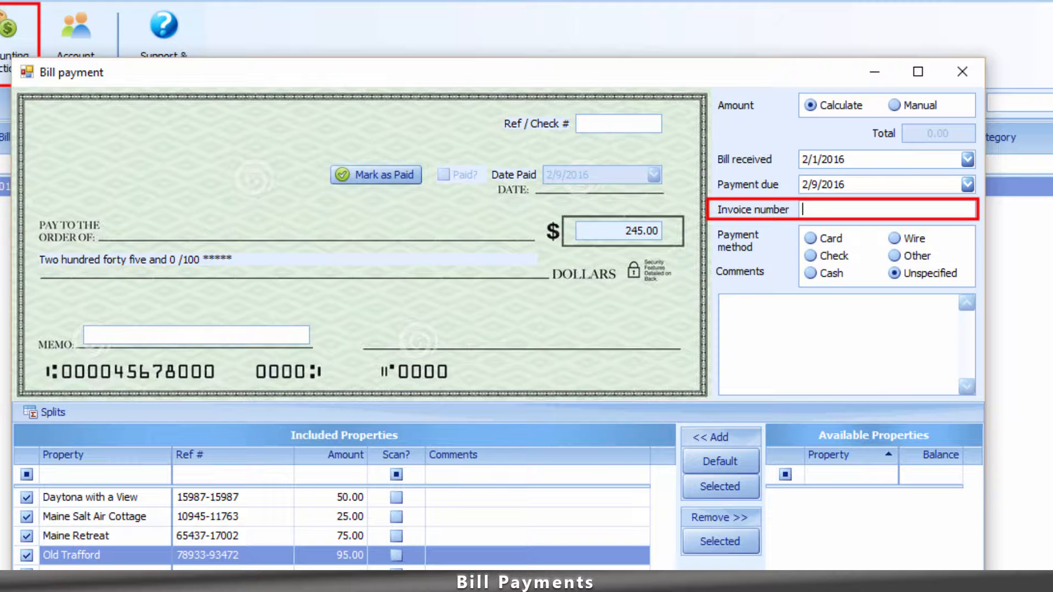
text(Janaury 2016 Electric Service)
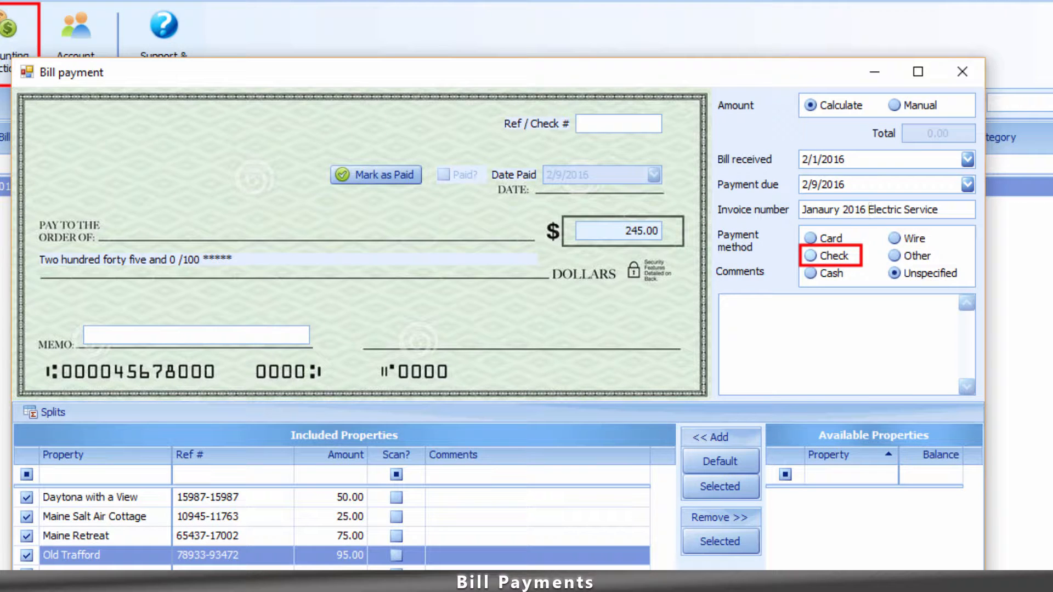
Pay by check number 150 with the memo 'Please See Remittance'.
click(811, 256)
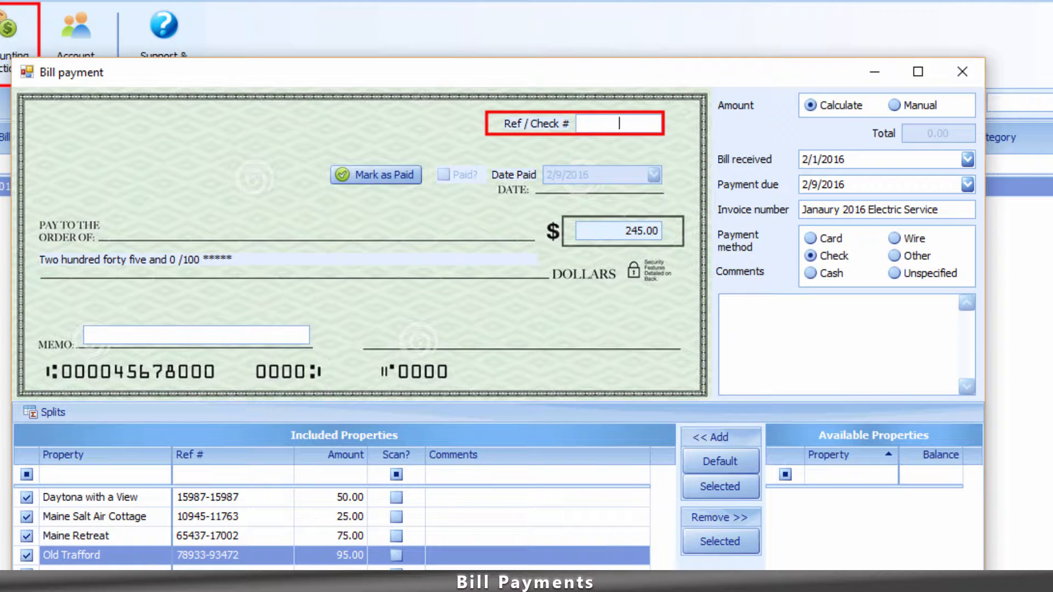
text(150)
click(88, 335)
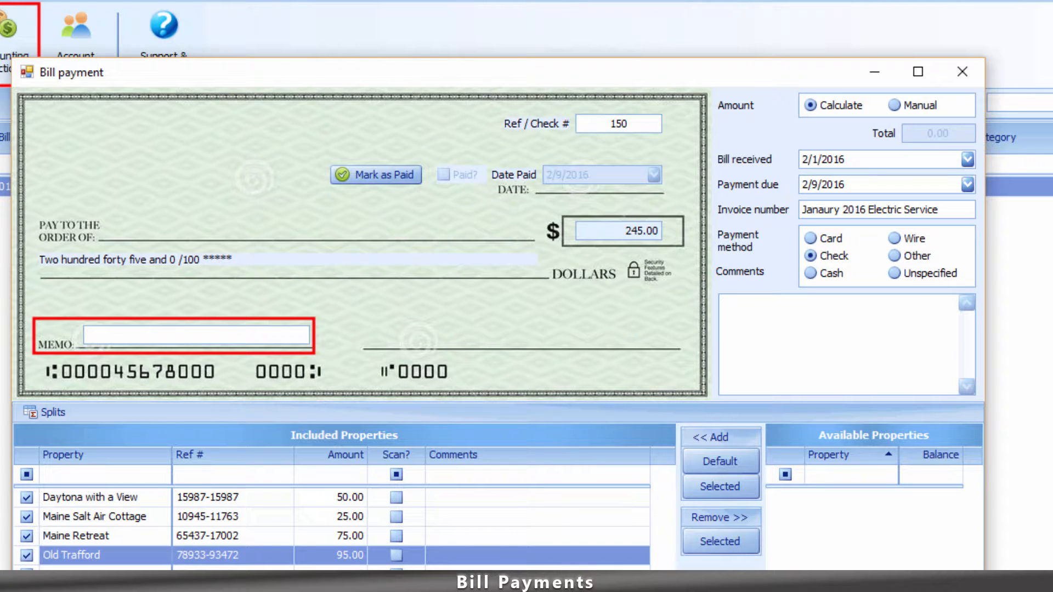
text(Please See Remittance)
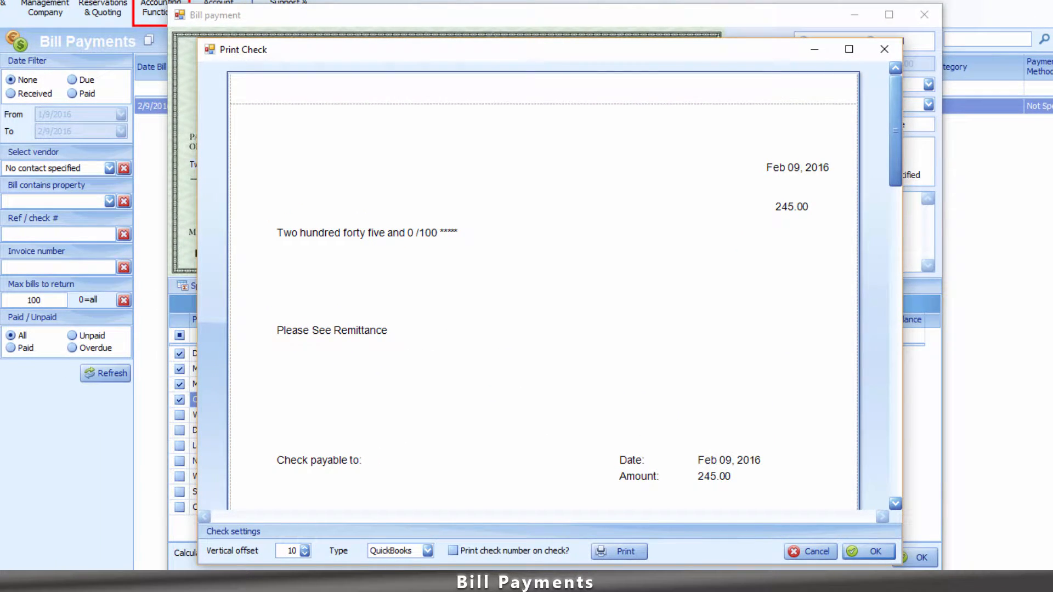
Scroll through the check 150 preview and its detail page of property split amounts.
scroll(543, 285, down, 3)
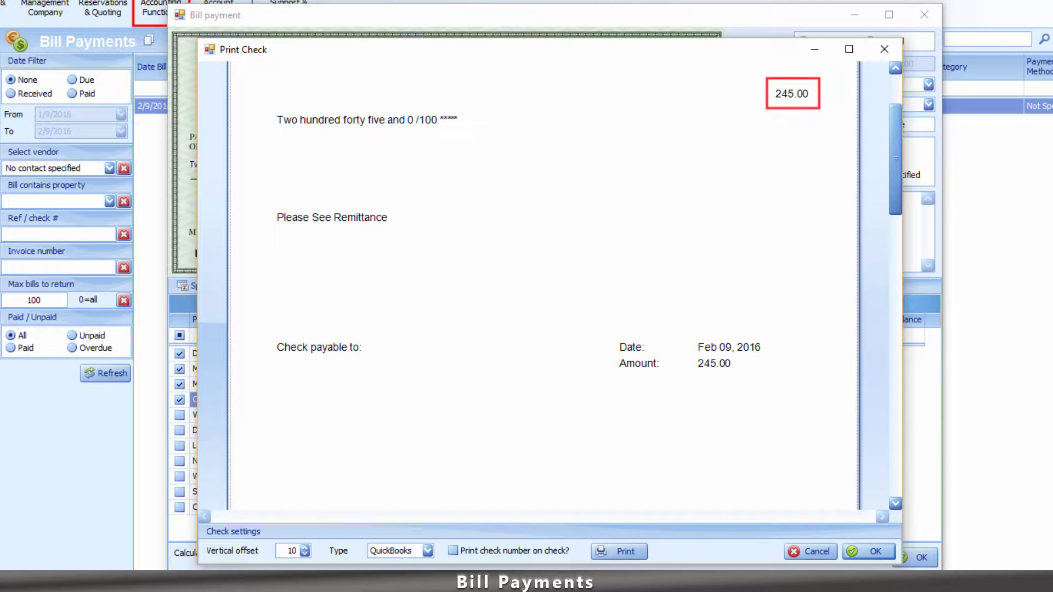
scroll(543, 285, down, 4)
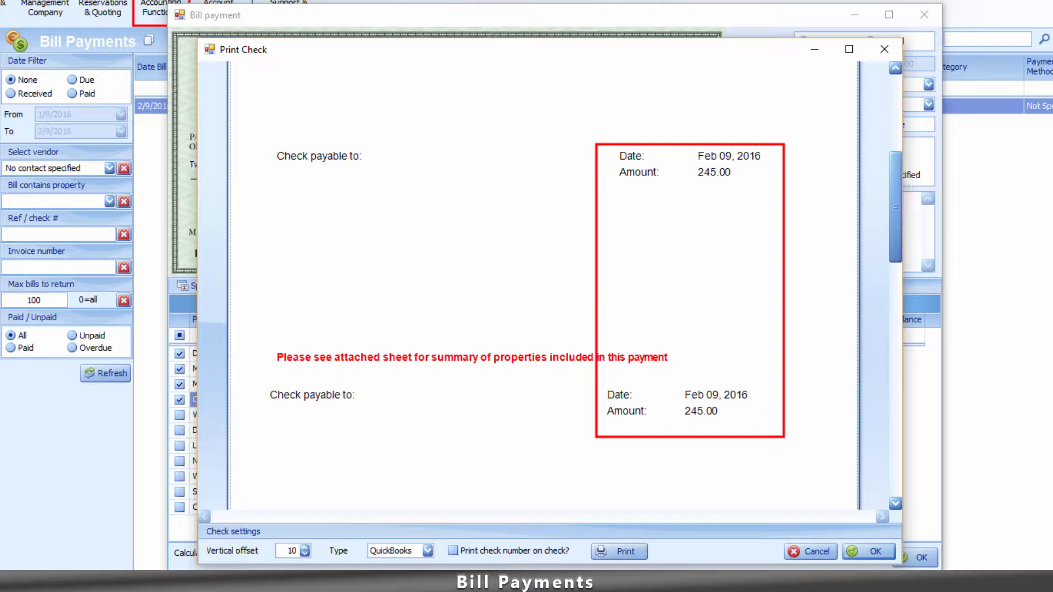
scroll(543, 285, down, 10)
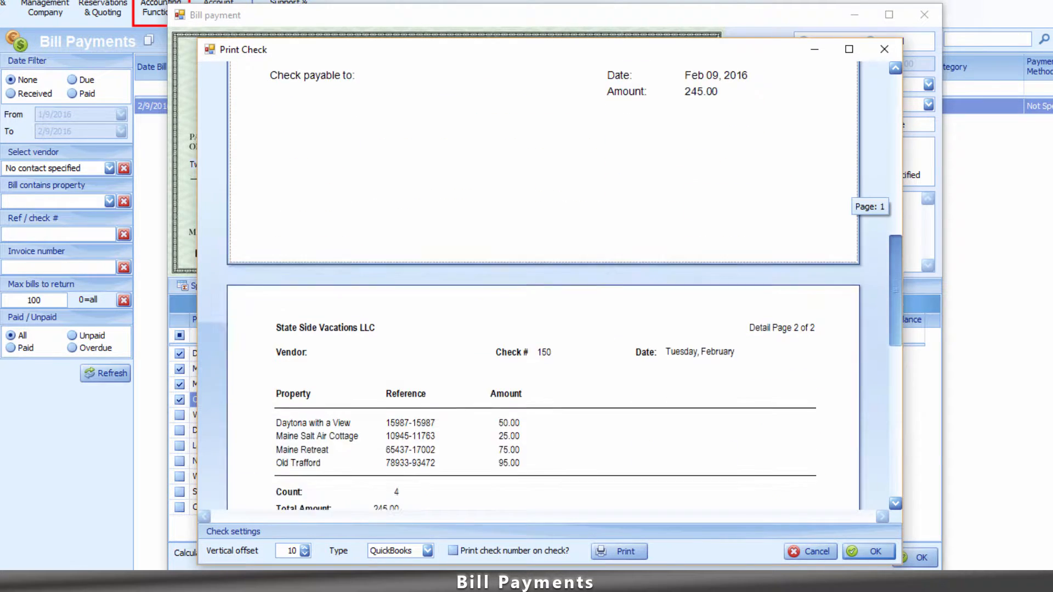
scroll(543, 285, down, 2)
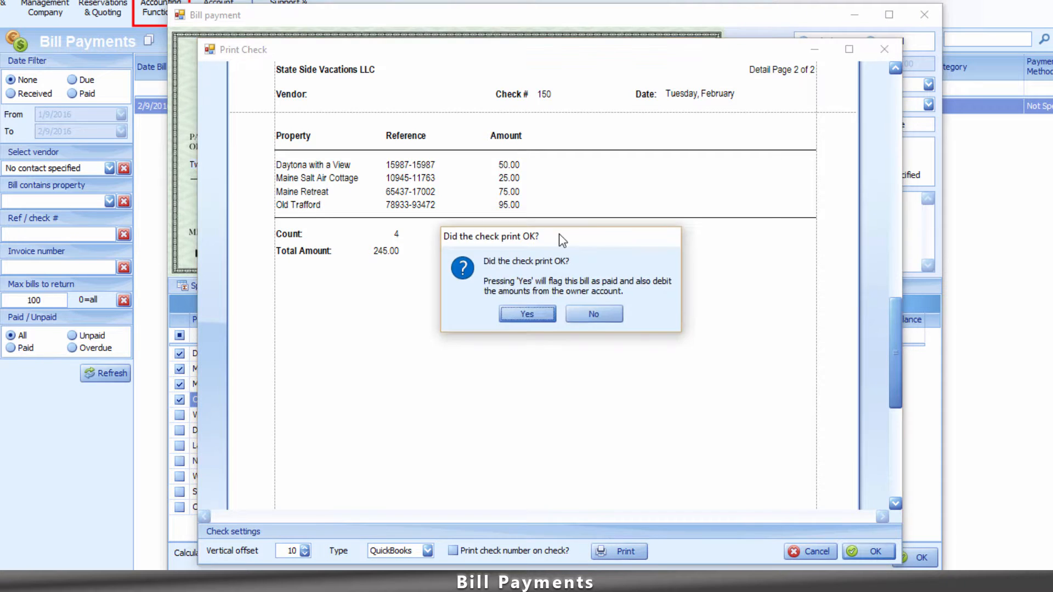
Confirm the check printed, set the owner statement date to 2/10/2016, and mark the bill paid.
drag(561, 240, 559, 223)
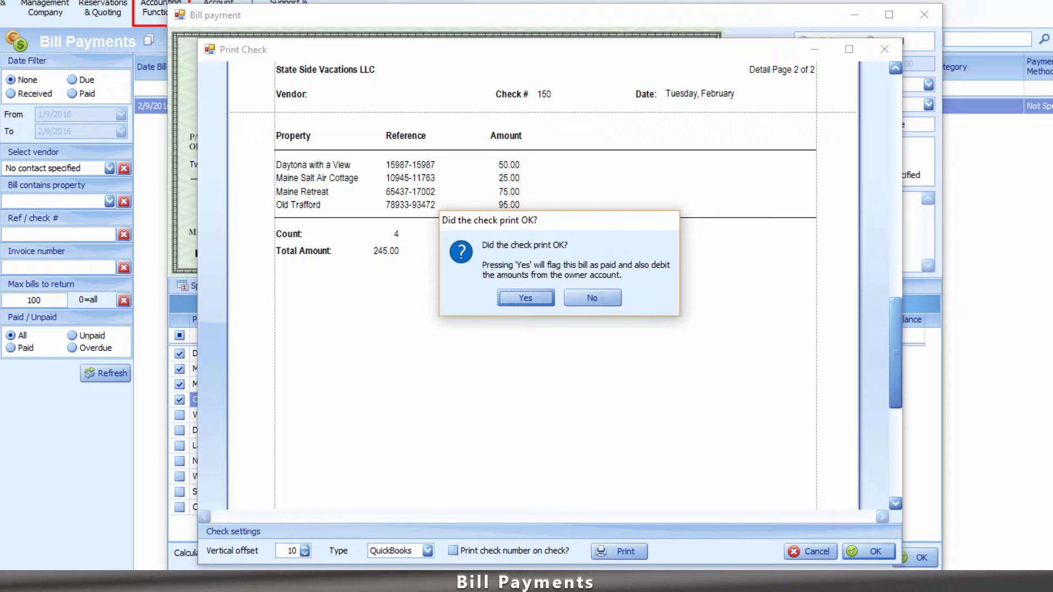
key(Return)
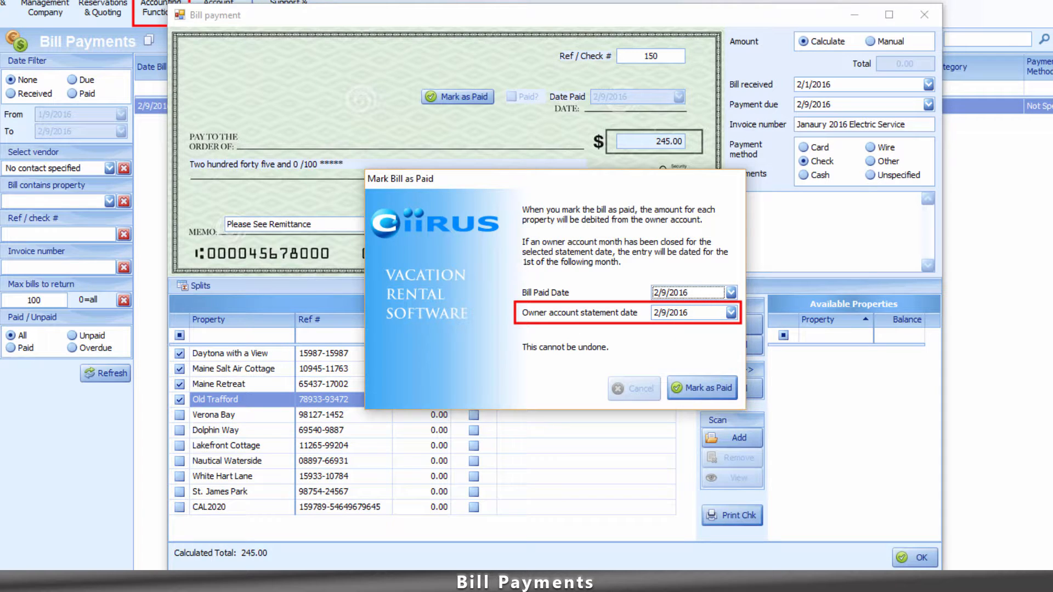
click(731, 313)
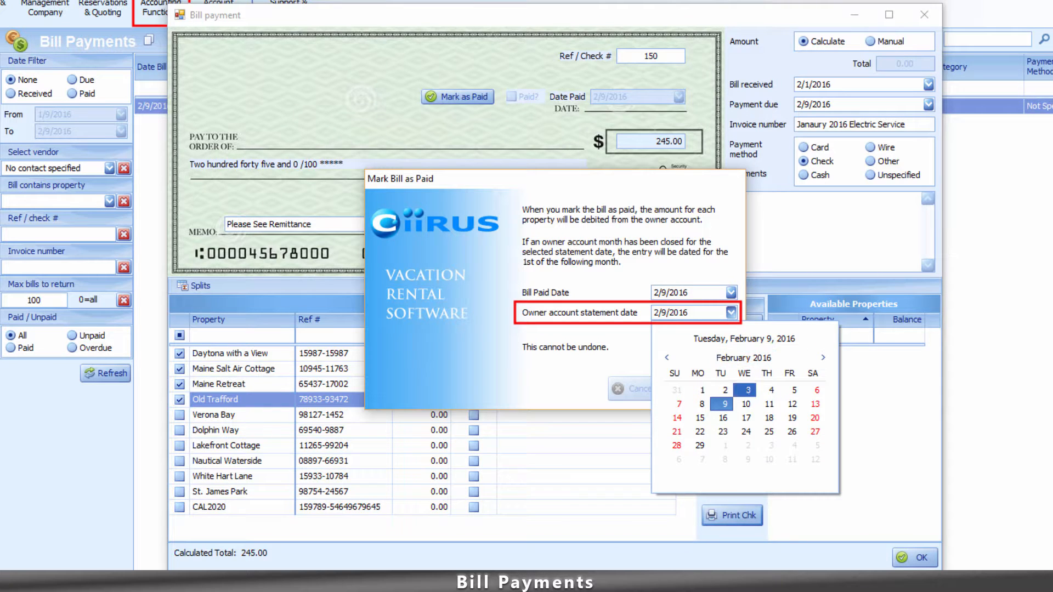
click(745, 405)
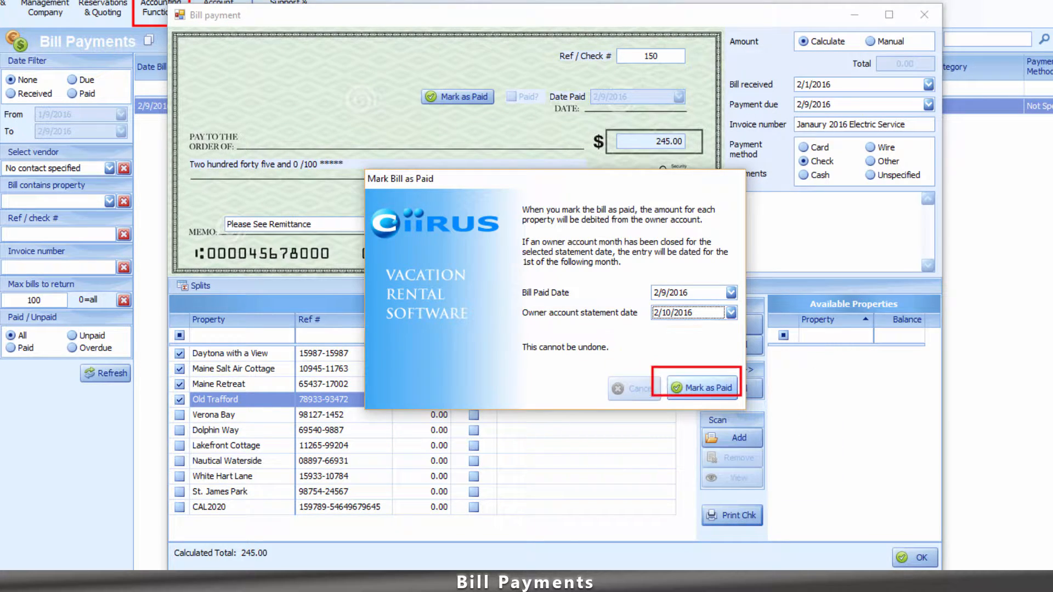
click(702, 388)
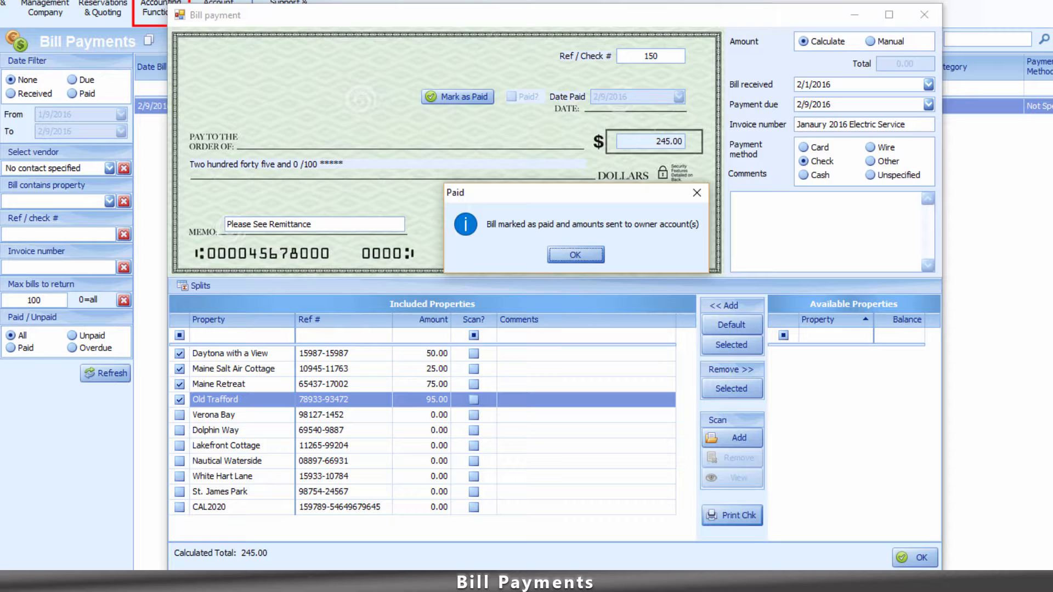
Dismiss the bill paid confirmation message.
key(Return)
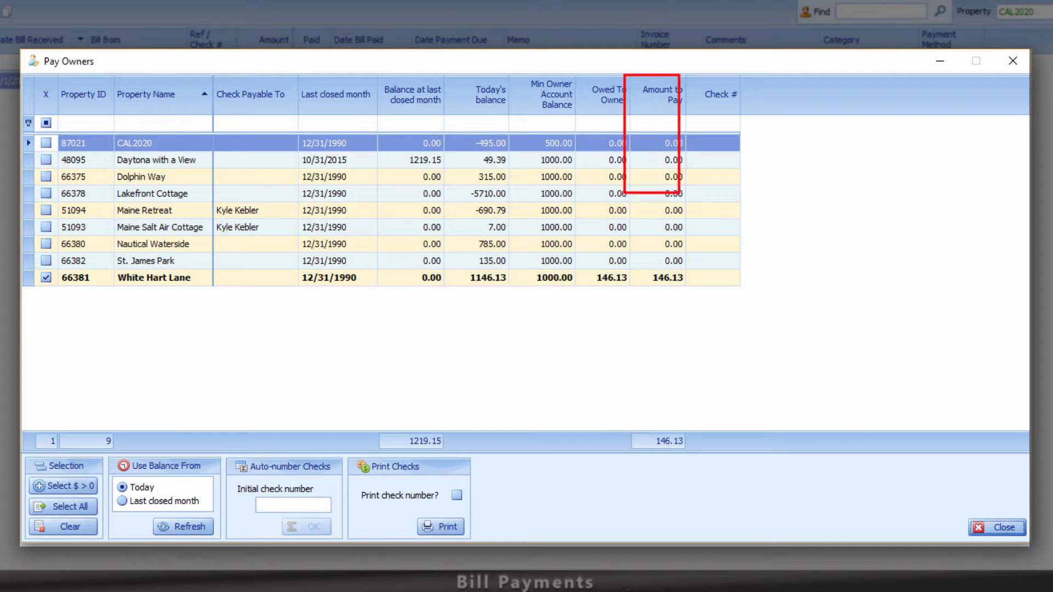
Number White Hart Lane's owner check starting at 105 and include the check number when printing.
double_click(670, 193)
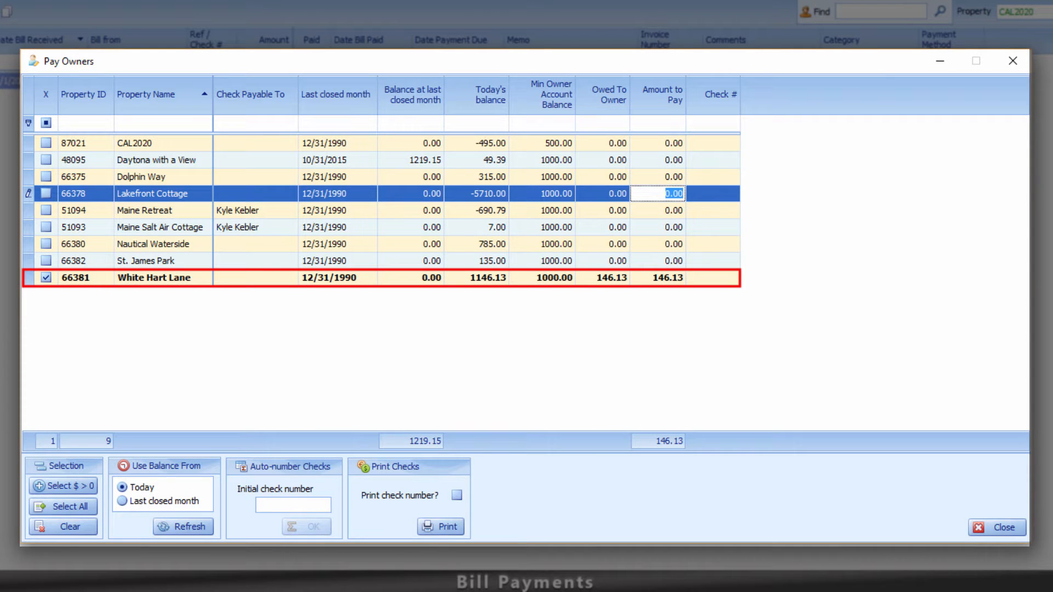
click(658, 278)
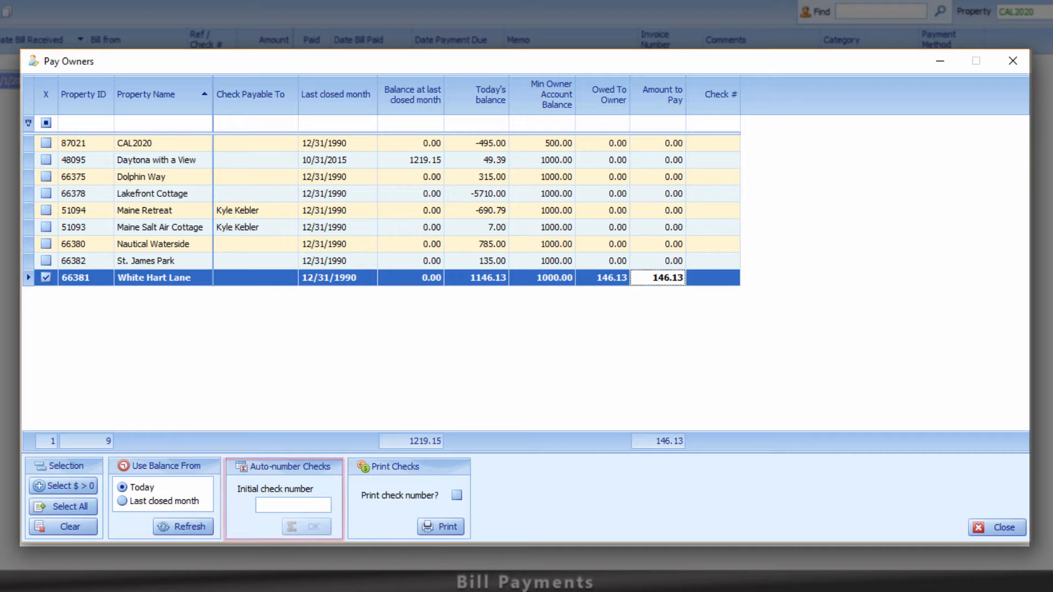
click(294, 505)
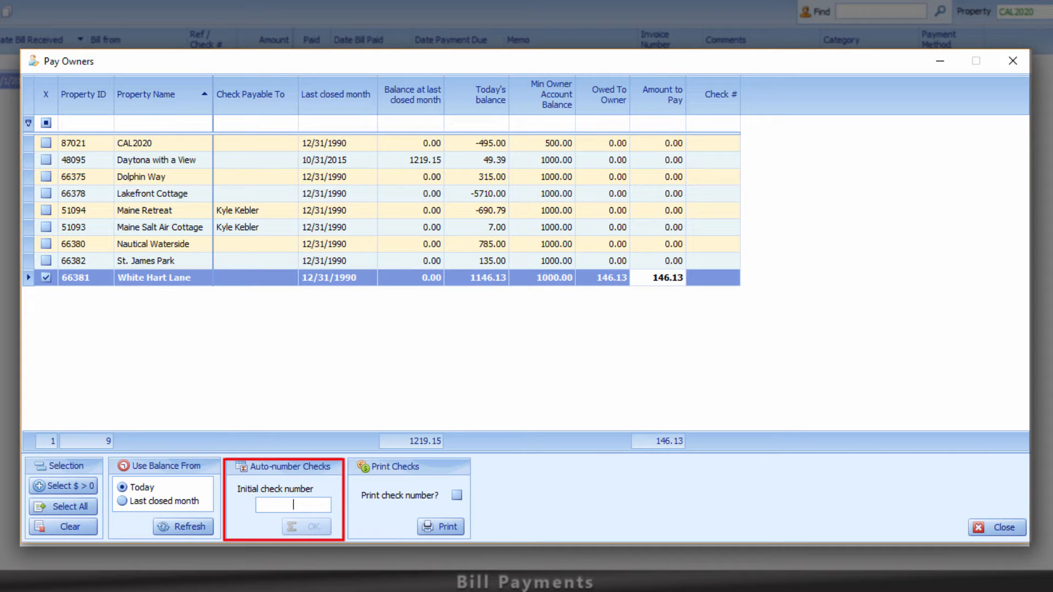
text(105)
key(Return)
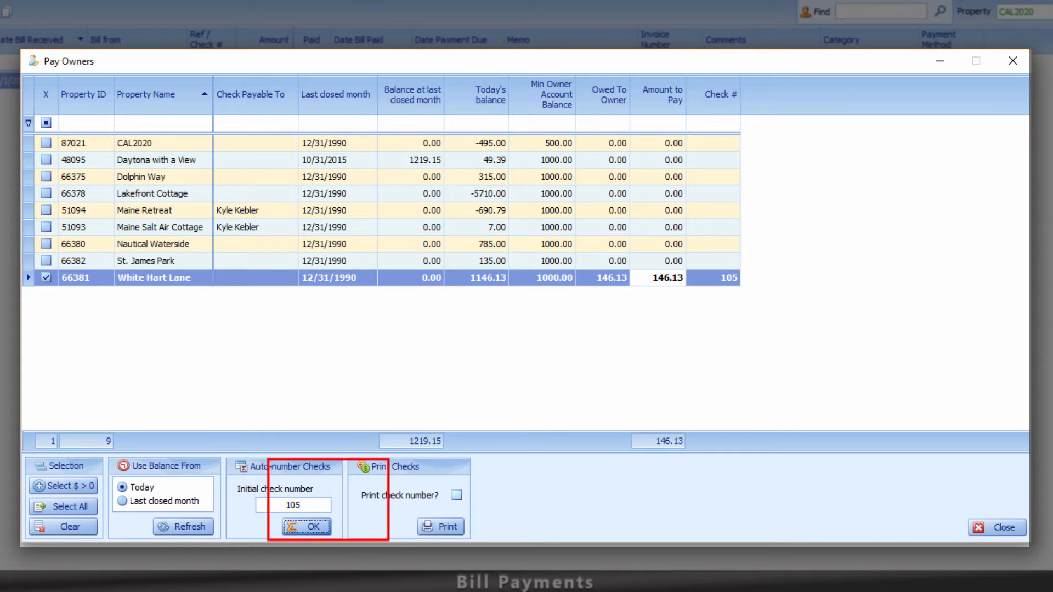
click(457, 495)
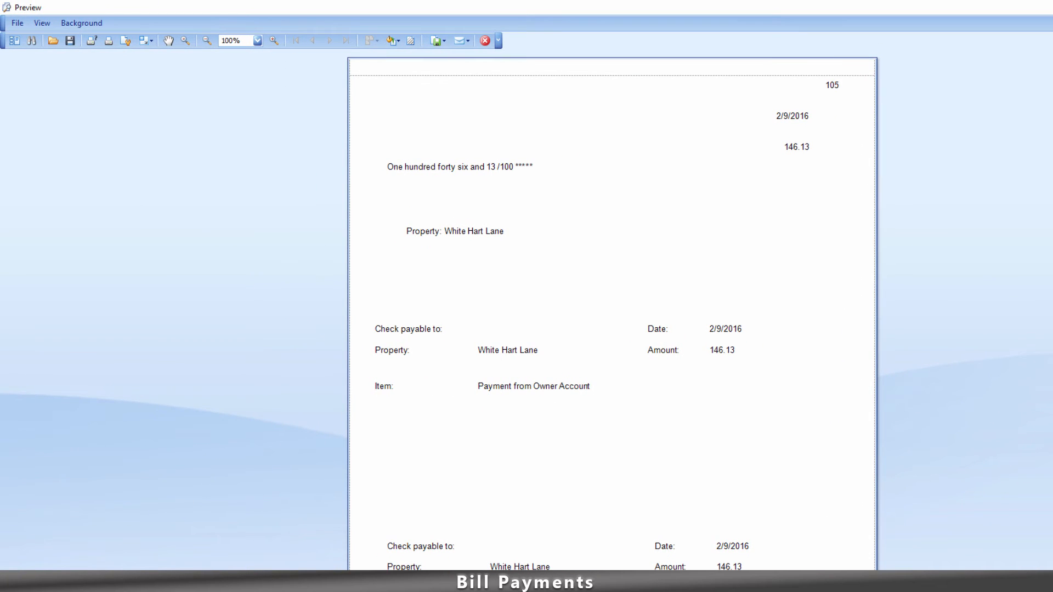
Review the check 105 preview and confirm all owner checks printed successfully.
scroll(612, 307, down, 3)
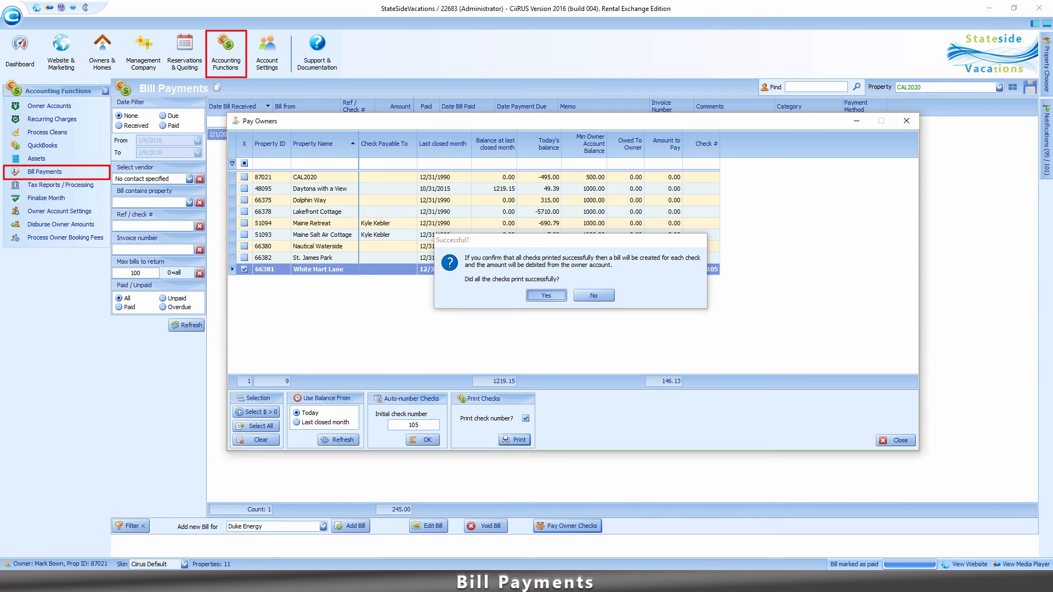
key(Return)
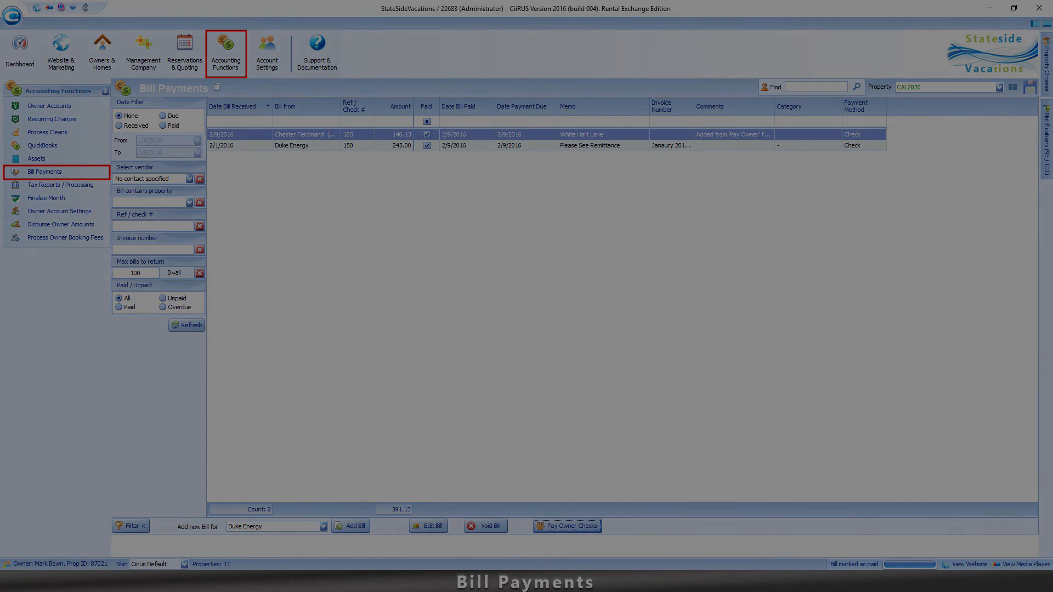